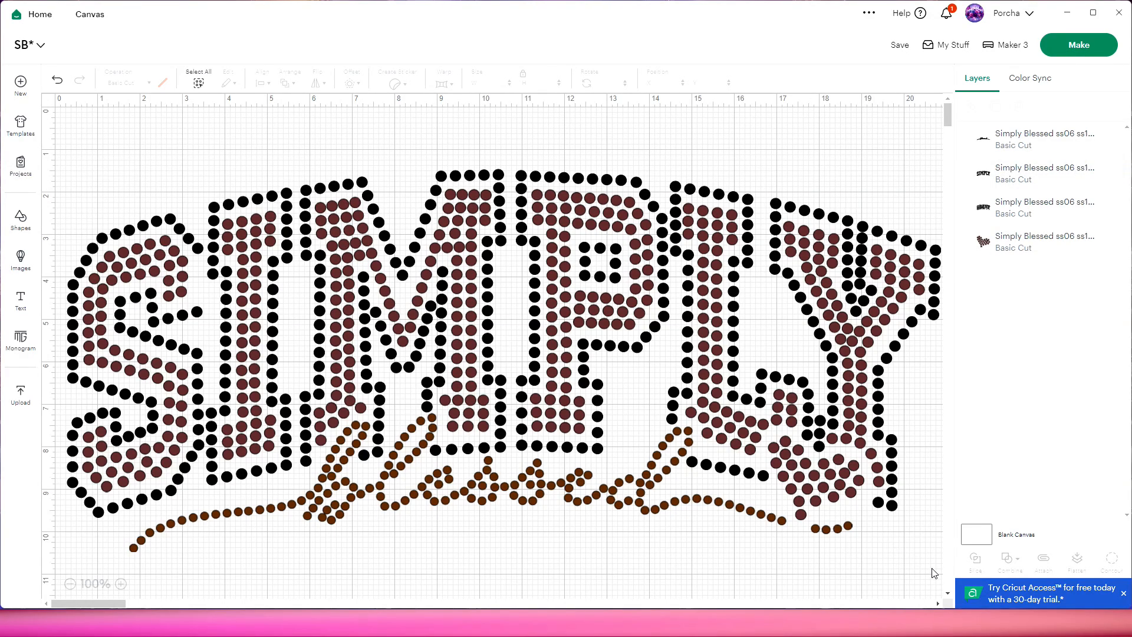
Resize the whole Simply Blessed design to 10.5 in wide by 4.6 in high and reposition it near the canvas's upper edge
{"action": "left_click_drag", "start_coordinate": [934, 570], "coordinate": [55, 133]}
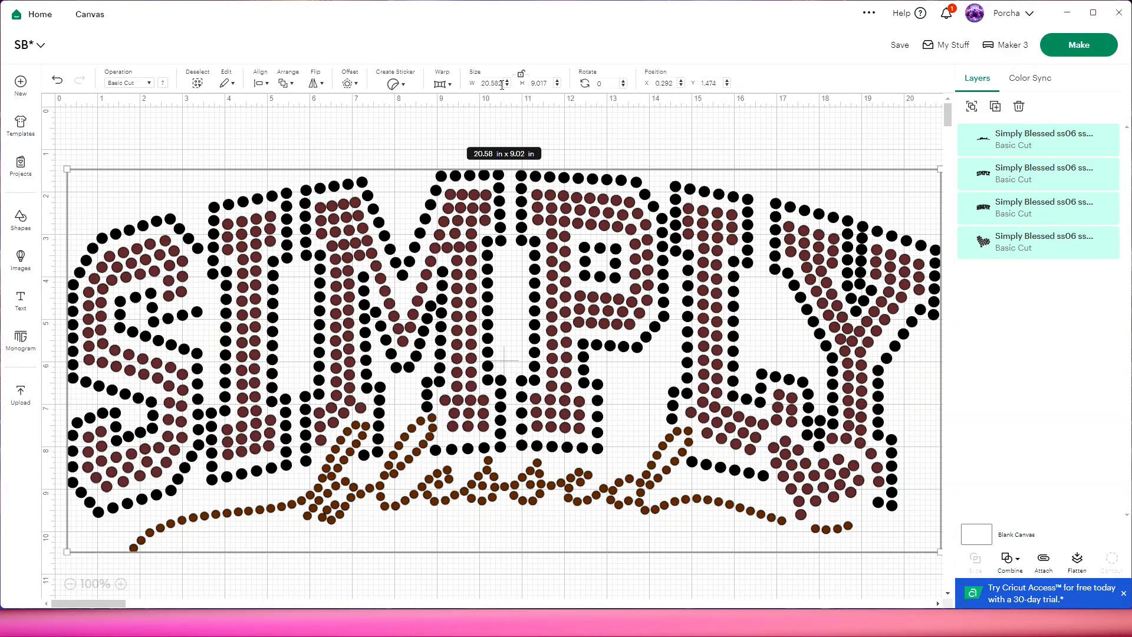
{"action": "left_click_drag", "start_coordinate": [502, 84], "coordinate": [471, 90]}
{"action": "type", "text": "11"}
{"action": "key", "text": "Tab"}
{"action": "key", "text": "BackSpace"}
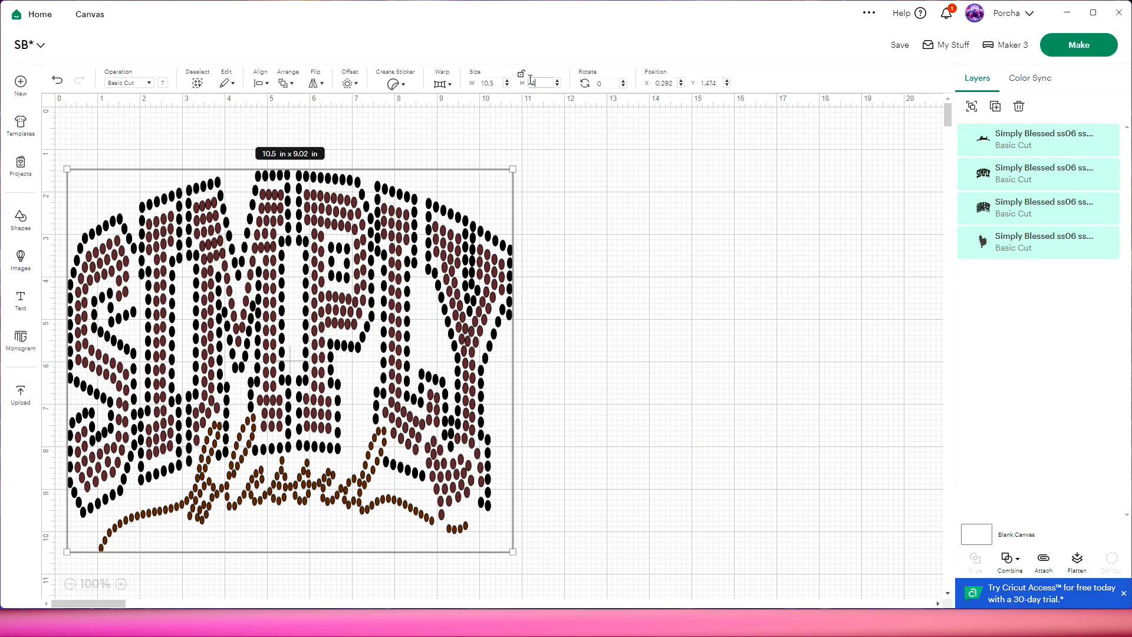
{"action": "type", "text": "4.6"}
{"action": "key", "text": "Return"}
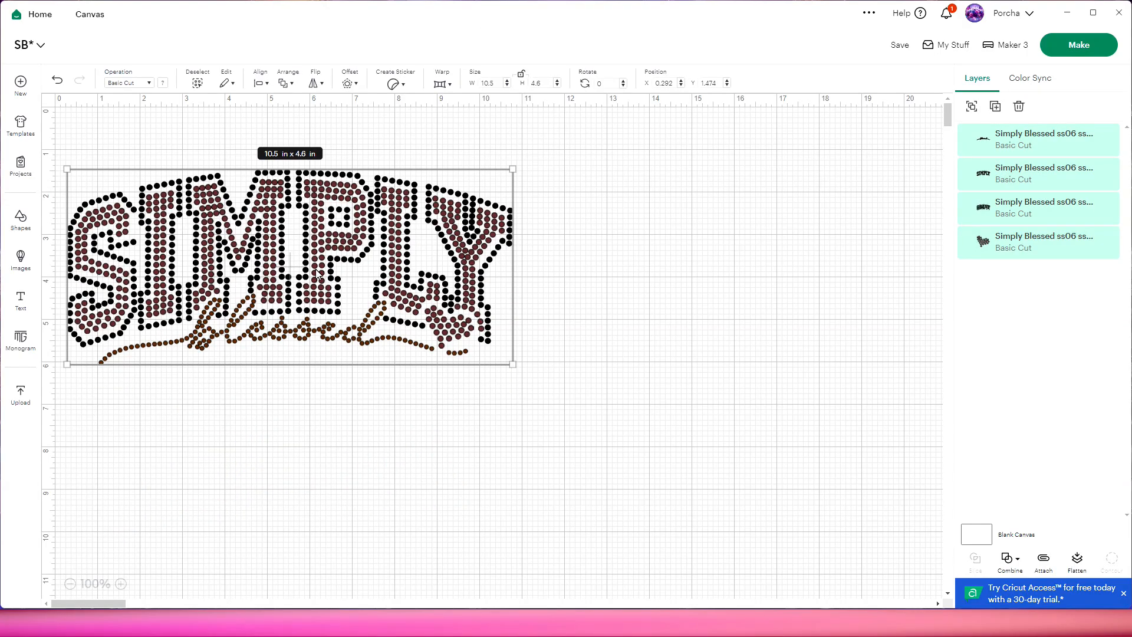
{"action": "left_click_drag", "start_coordinate": [295, 262], "coordinate": [310, 230]}
{"action": "left_click", "coordinate": [639, 385]}
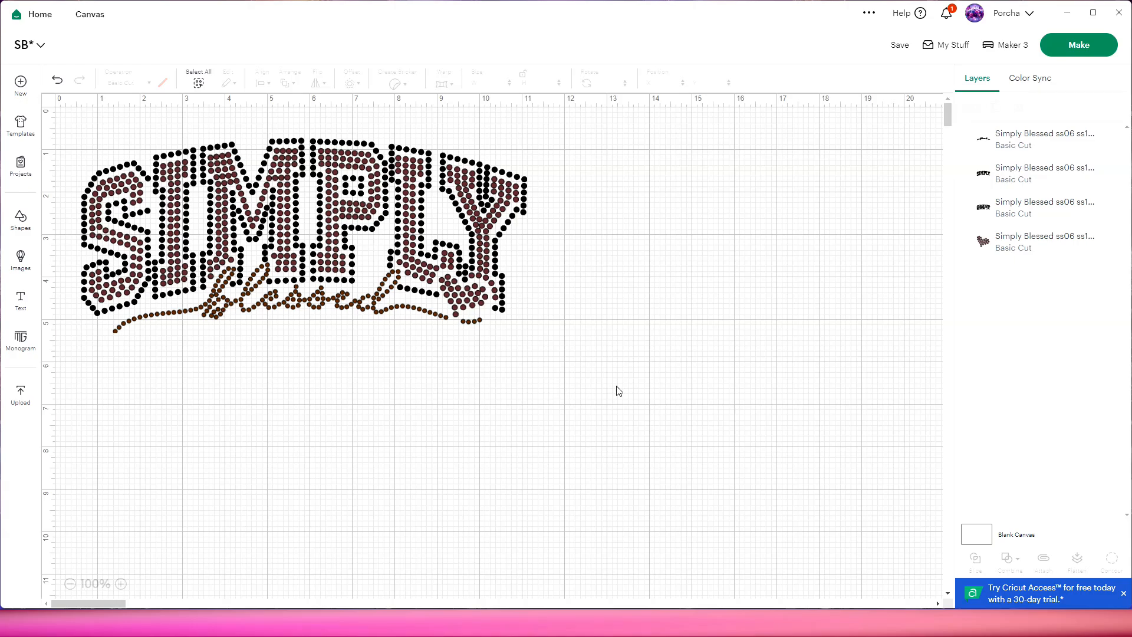
Add a circle shape on the empty canvas below the design and colour it golden yellow
{"action": "left_click_drag", "start_coordinate": [589, 387], "coordinate": [512, 374]}
{"action": "left_click", "coordinate": [20, 227]}
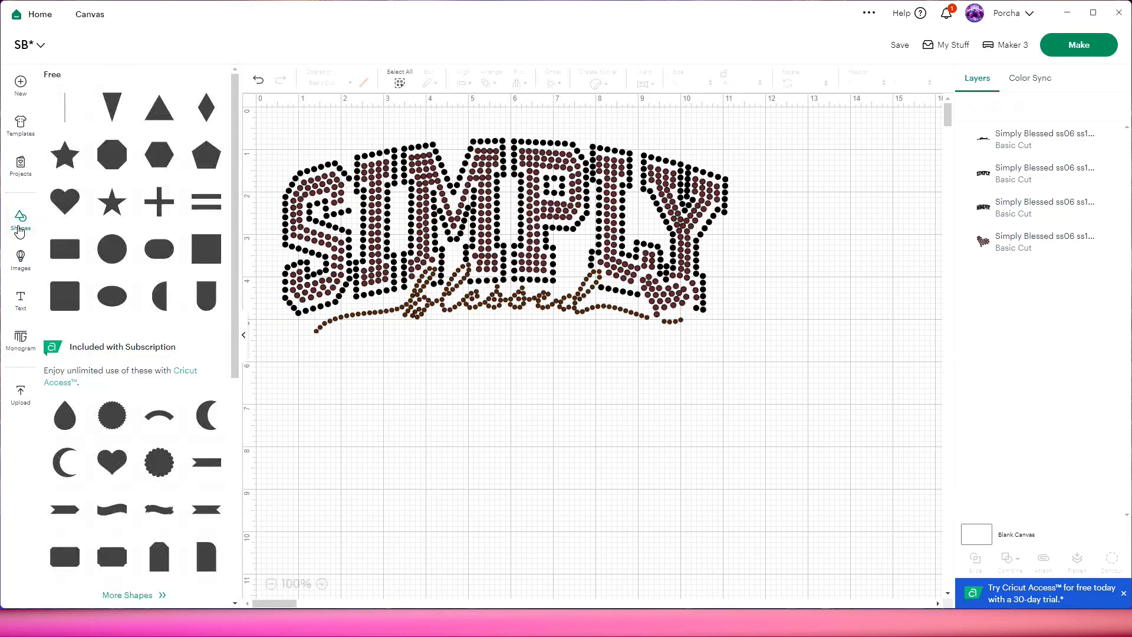
{"action": "left_click", "coordinate": [115, 256]}
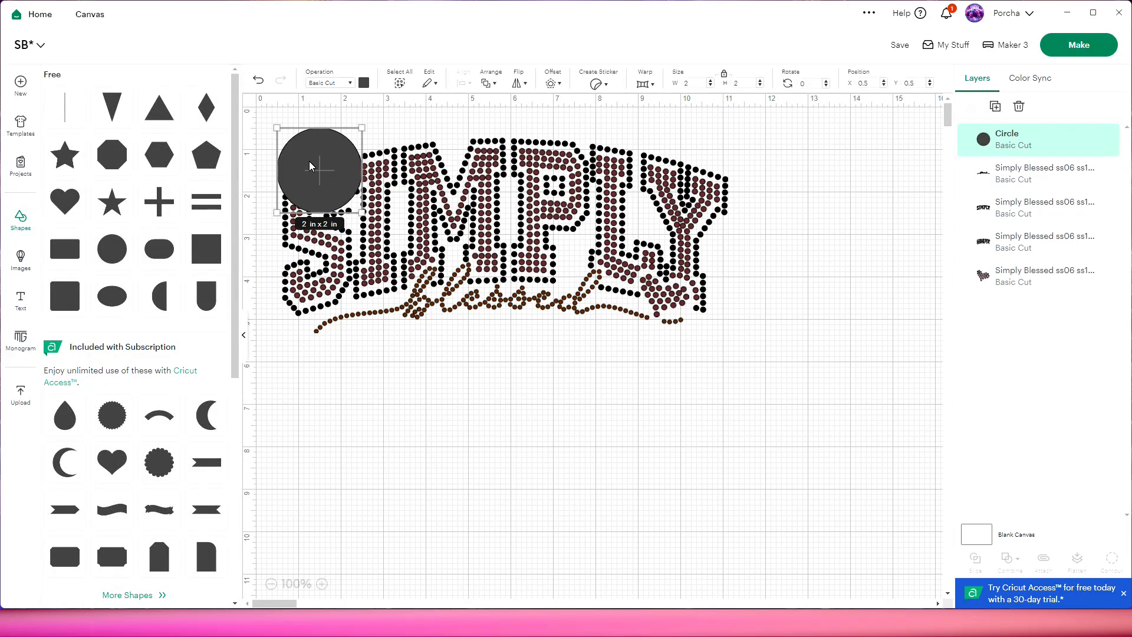
{"action": "left_click_drag", "start_coordinate": [313, 164], "coordinate": [770, 418]}
{"action": "left_click", "coordinate": [363, 82]}
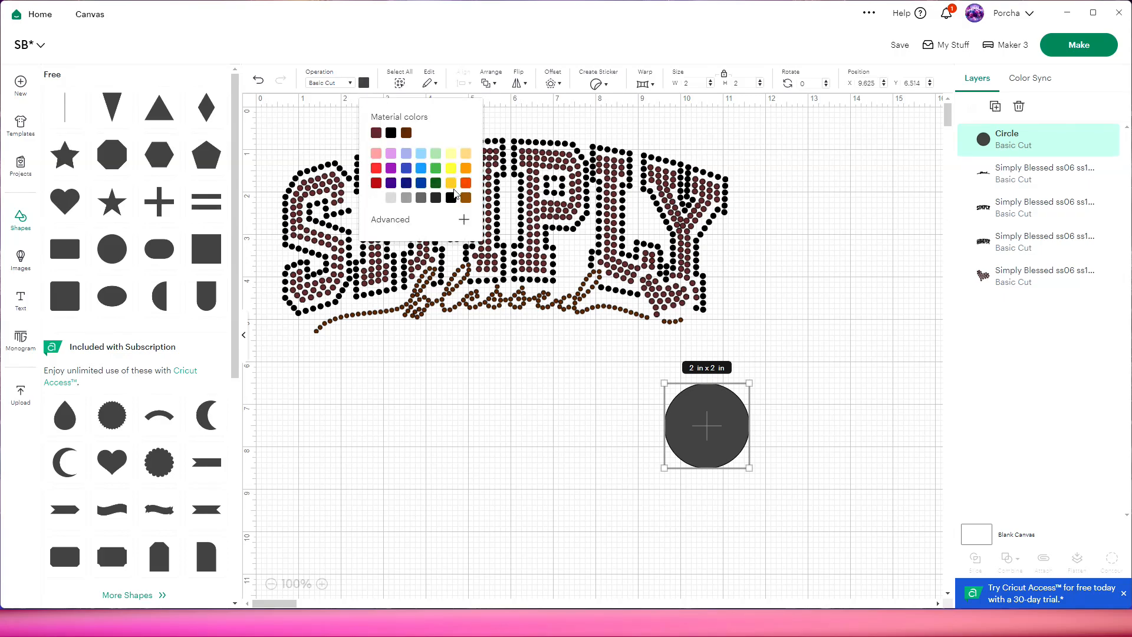
{"action": "left_click", "coordinate": [452, 184]}
{"action": "left_click", "coordinate": [812, 443]}
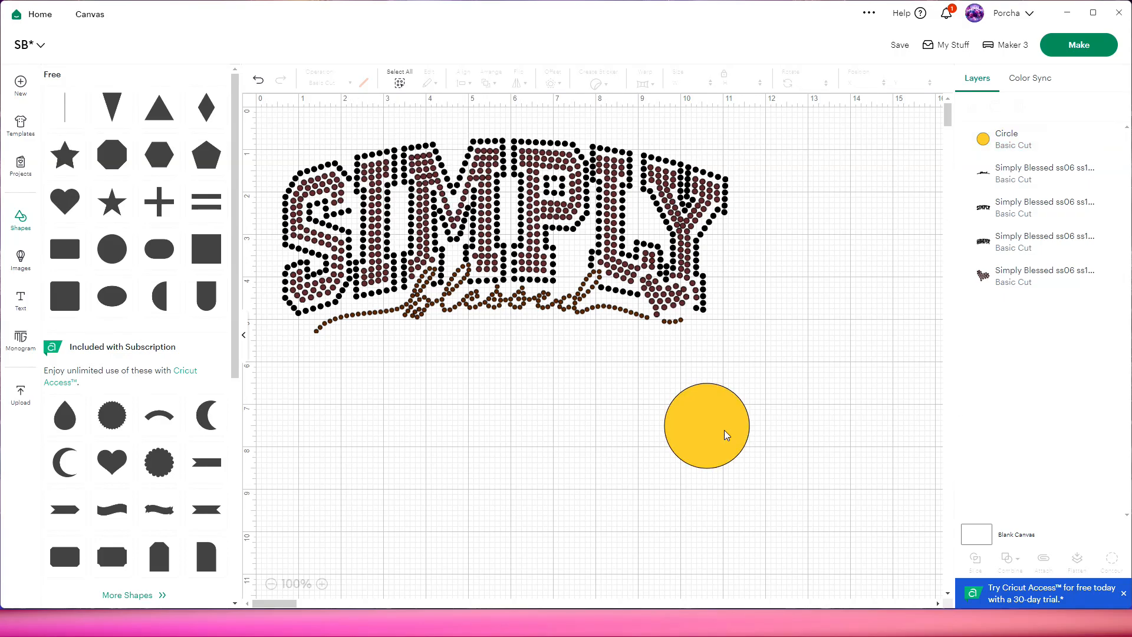
Set the yellow circle's width and height to 0.127 in each
{"action": "left_click", "coordinate": [707, 429]}
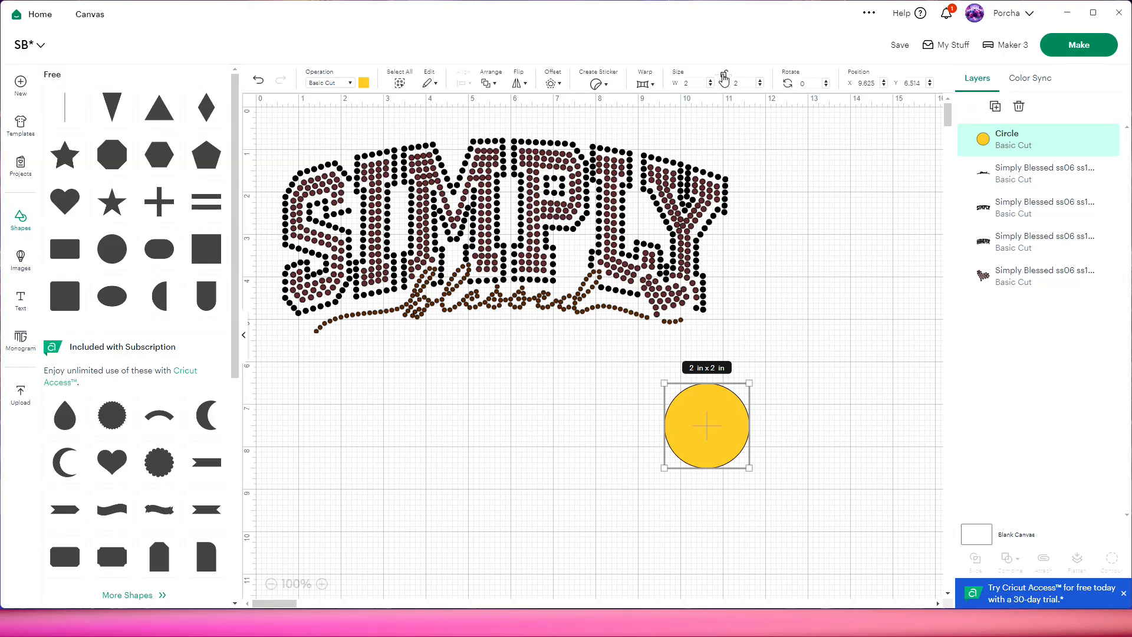
{"action": "left_click", "coordinate": [684, 83]}
{"action": "type", "text": "10.1274"}
{"action": "left_click", "coordinate": [747, 83]}
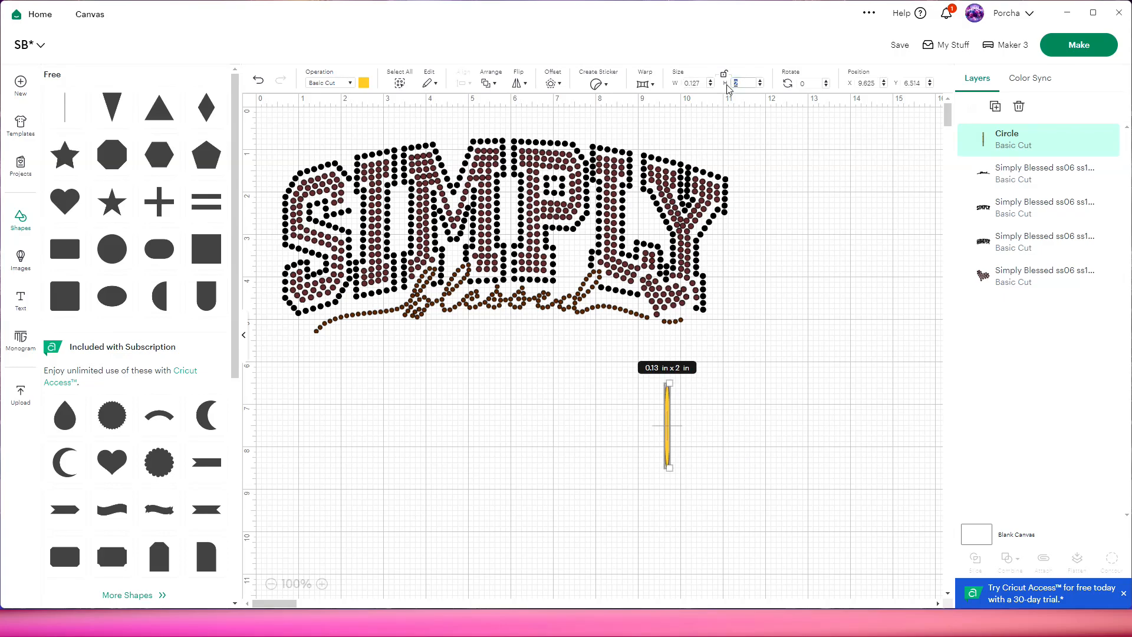
{"action": "type", "text": "0.127"}
{"action": "key", "text": "Return"}
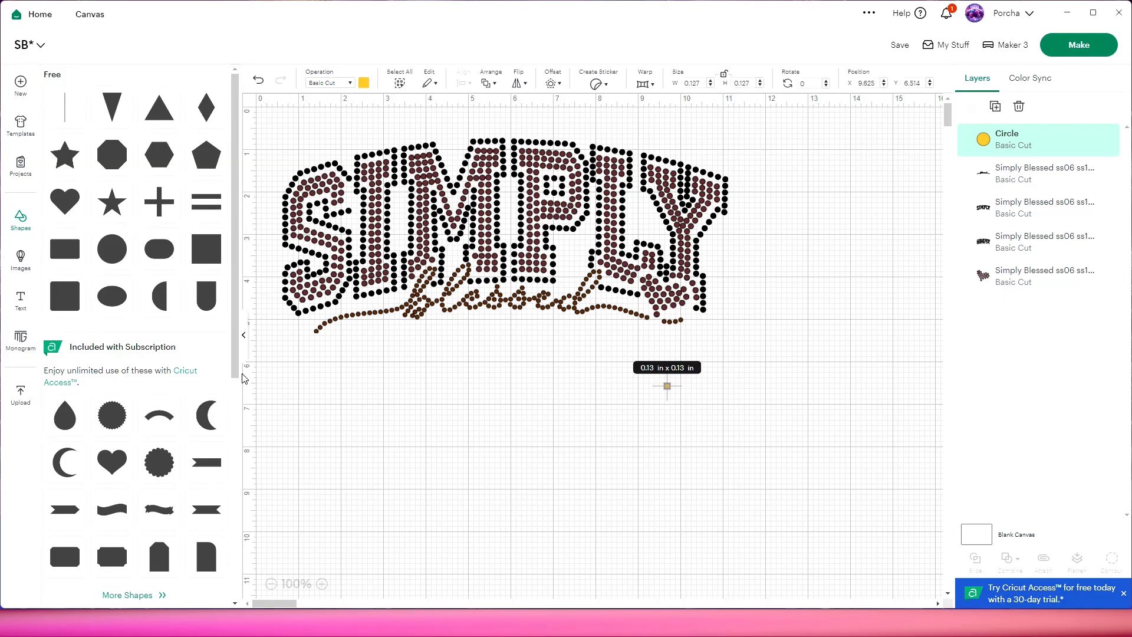
Compare the yellow circle with a rhinestone hole in the heart by overlaying it, and move it back onto empty canvas
{"action": "left_click", "coordinate": [244, 335]}
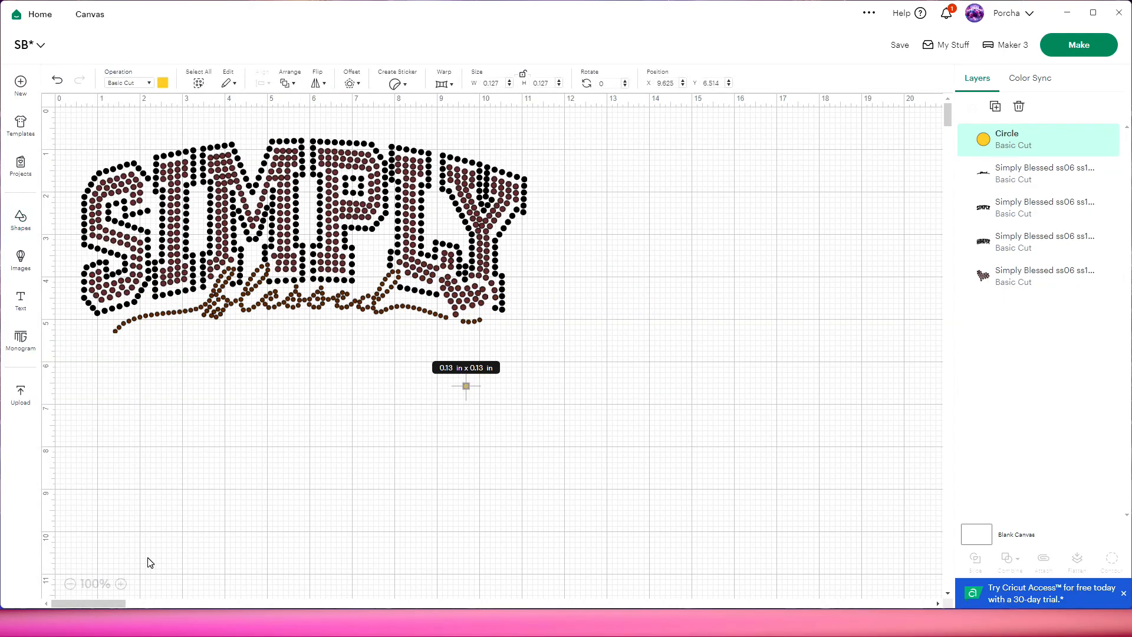
{"action": "left_click", "coordinate": [121, 584]}
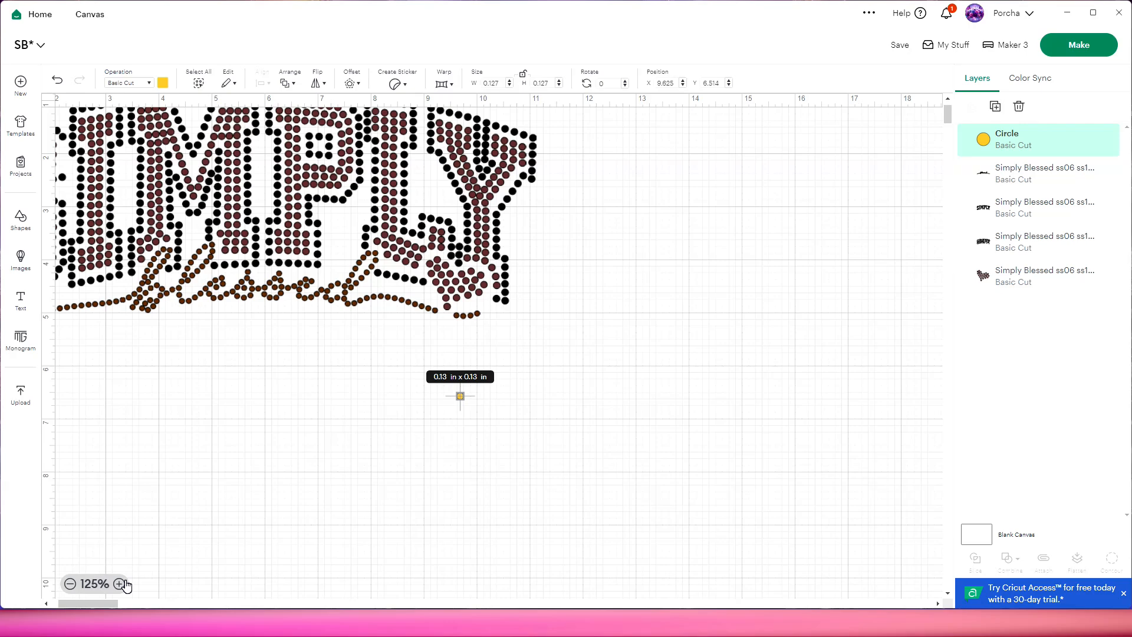
{"action": "left_click", "coordinate": [122, 584]}
{"action": "left_click", "coordinate": [122, 584]}
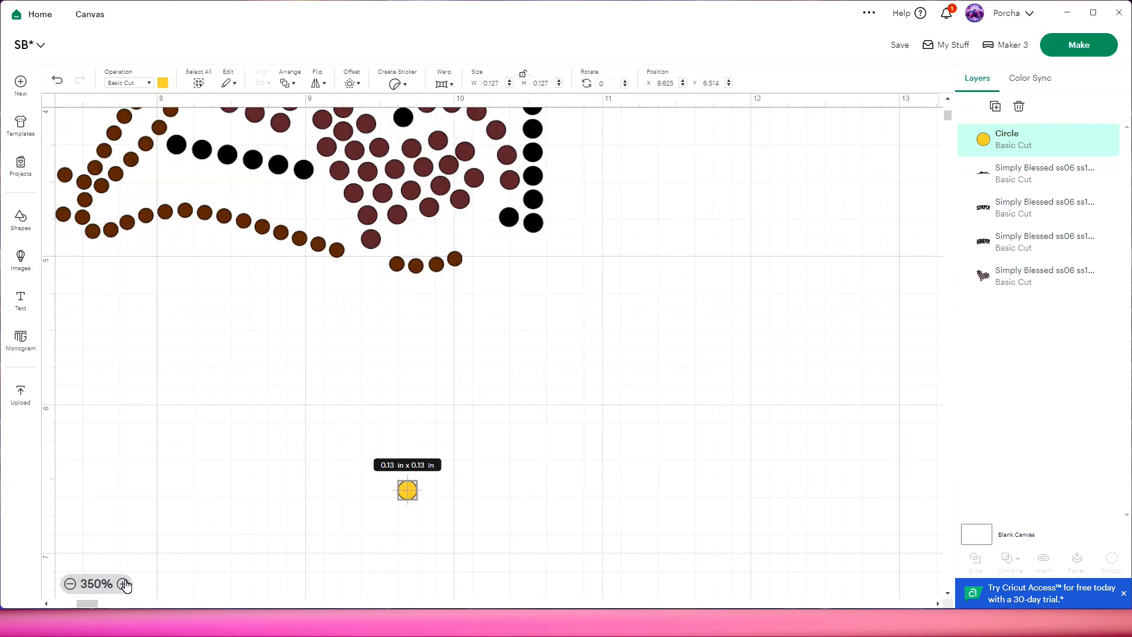
{"action": "left_click_drag", "start_coordinate": [407, 490], "coordinate": [403, 221]}
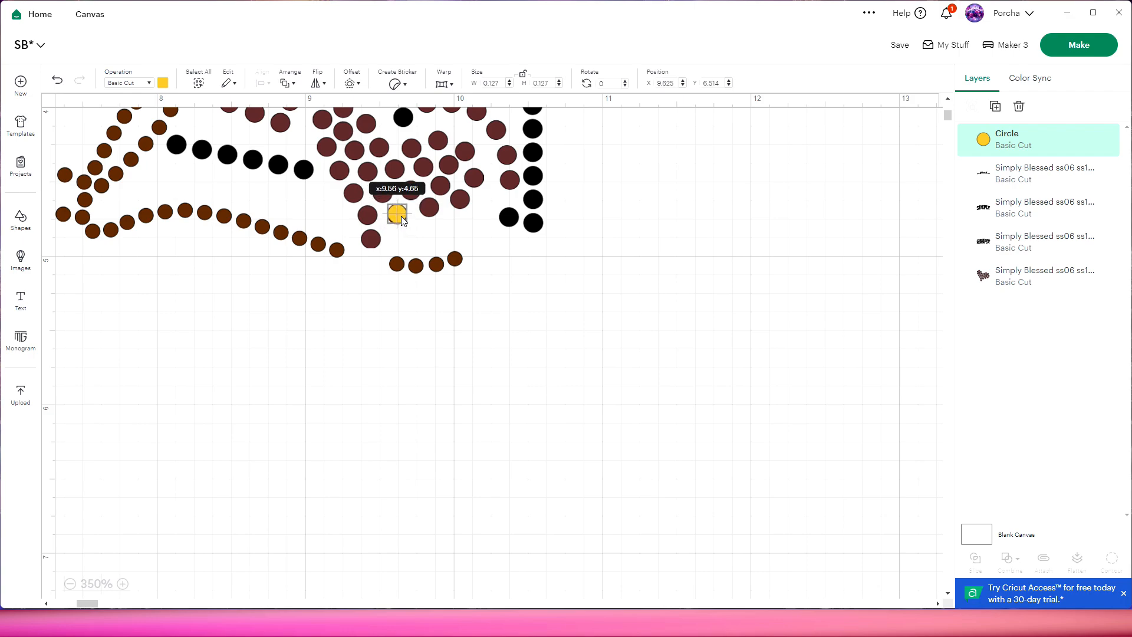
{"action": "left_click", "coordinate": [672, 300]}
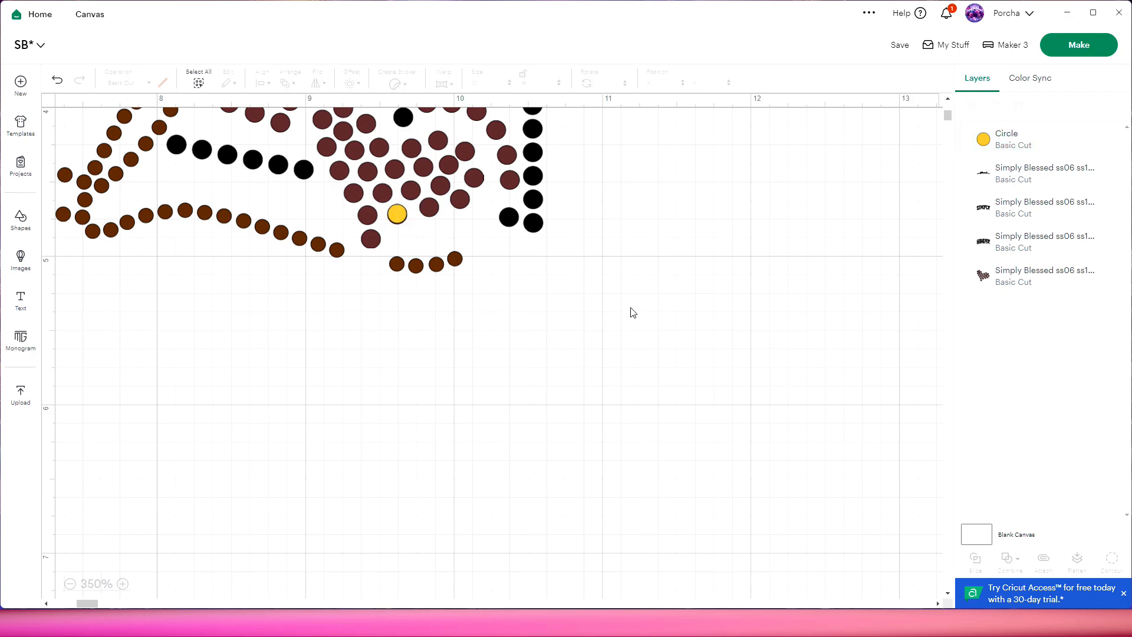
{"action": "left_click", "coordinate": [399, 218]}
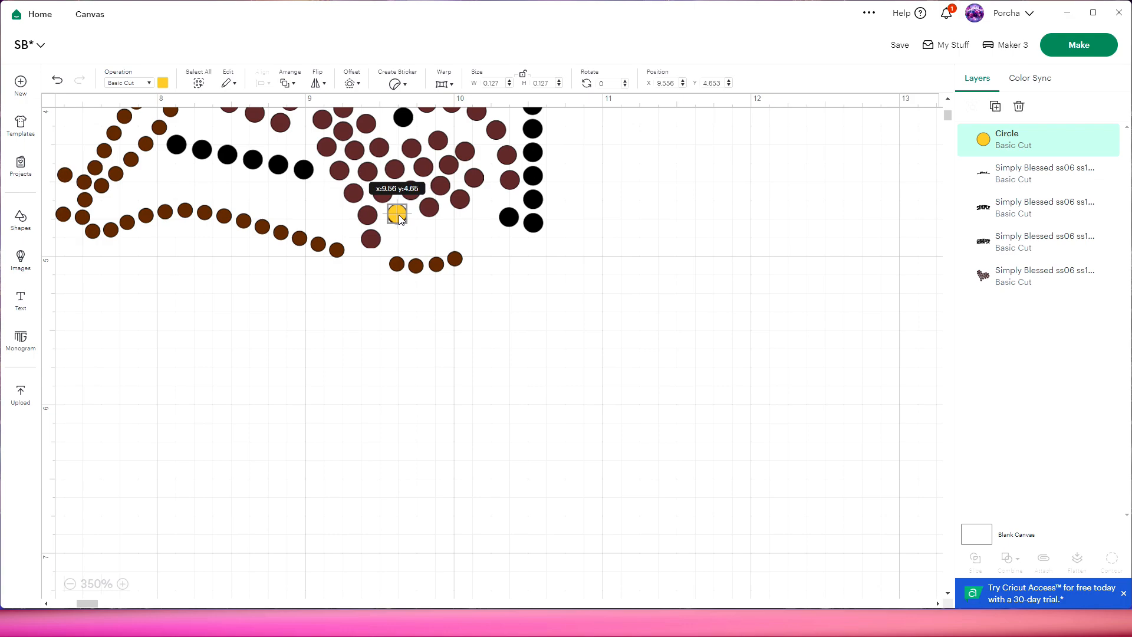
{"action": "left_click_drag", "start_coordinate": [399, 218], "coordinate": [710, 329]}
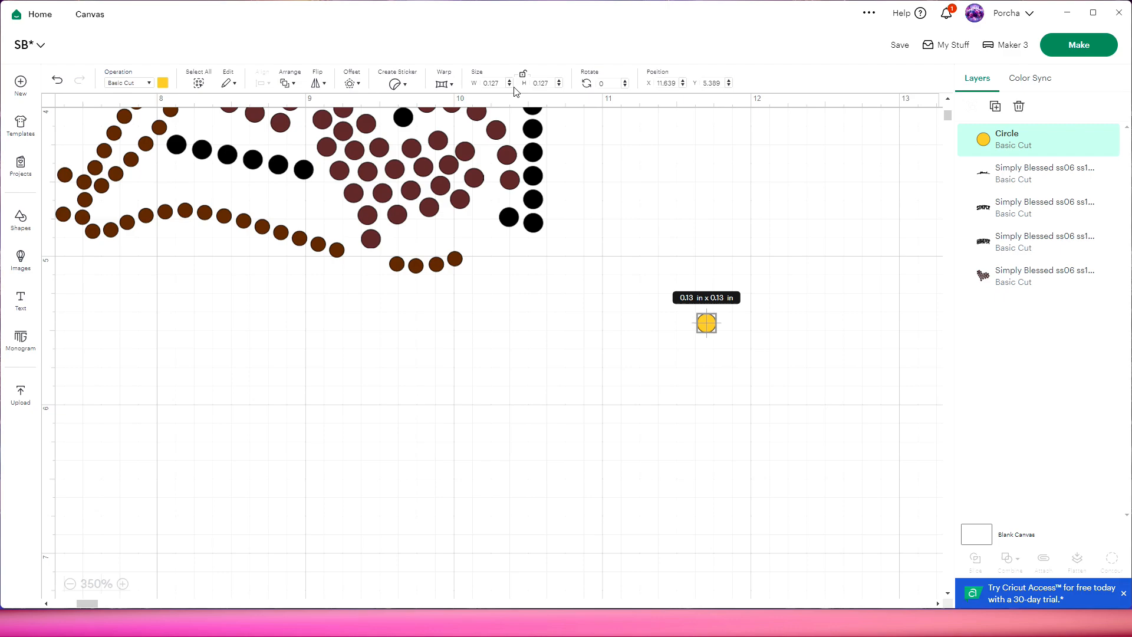
Set the yellow circle's width and height to 0.099 in each
{"action": "left_click_drag", "start_coordinate": [502, 83], "coordinate": [475, 87]}
{"action": "type", "text": "0.099"}
{"action": "left_click_drag", "start_coordinate": [547, 83], "coordinate": [527, 87]}
{"action": "type", "text": "0.099"}
{"action": "key", "text": "Return"}
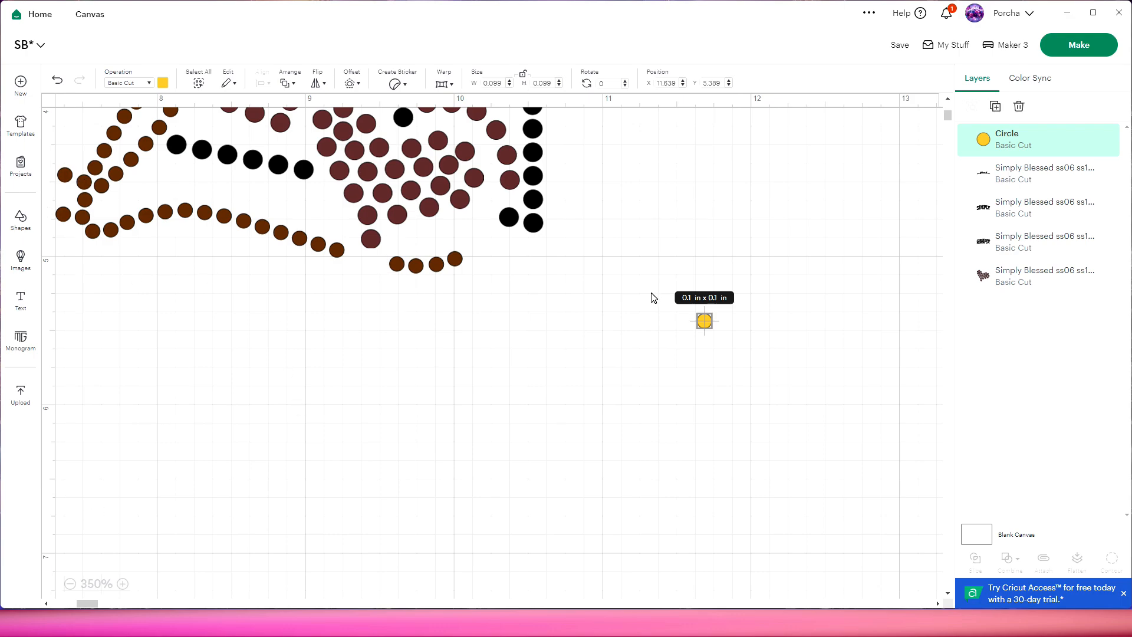
Compare the yellow circle with the last hole of the brown "blessed" underline by overlaying it, and delete the circle
{"action": "left_click_drag", "start_coordinate": [708, 327], "coordinate": [460, 266]}
{"action": "left_click", "coordinate": [505, 301]}
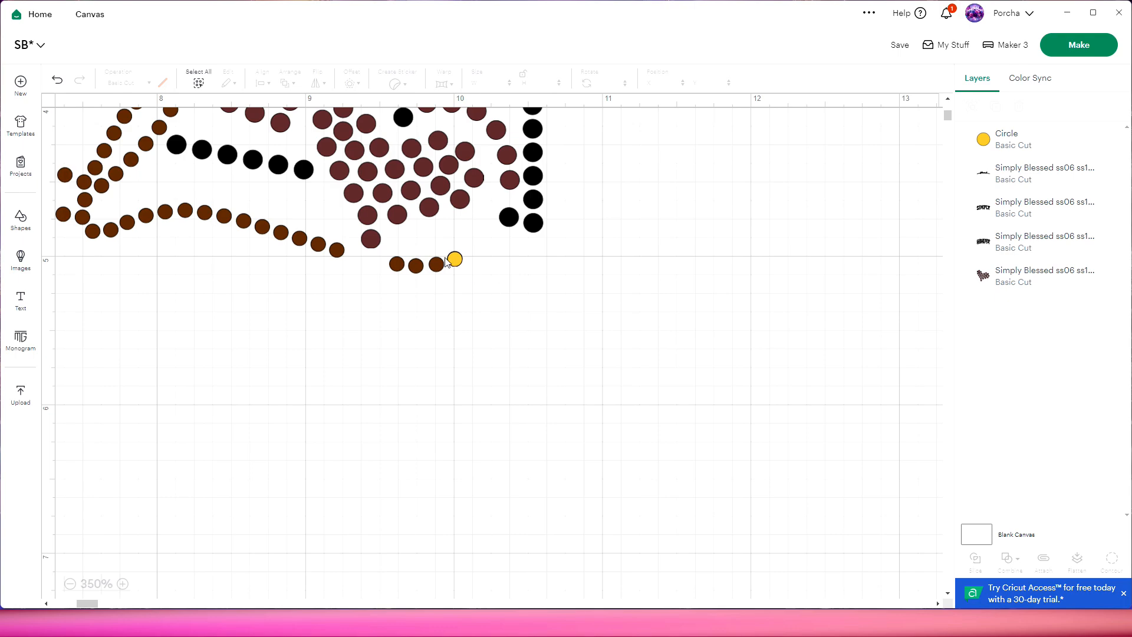
{"action": "left_click_drag", "start_coordinate": [457, 262], "coordinate": [702, 324]}
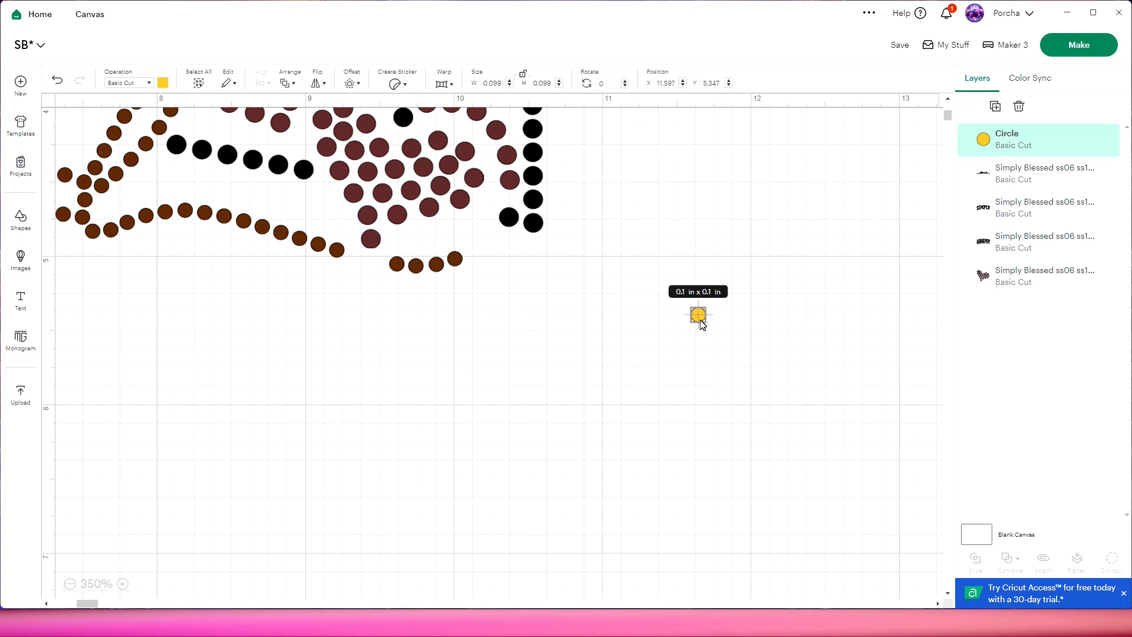
{"action": "key", "text": "Delete"}
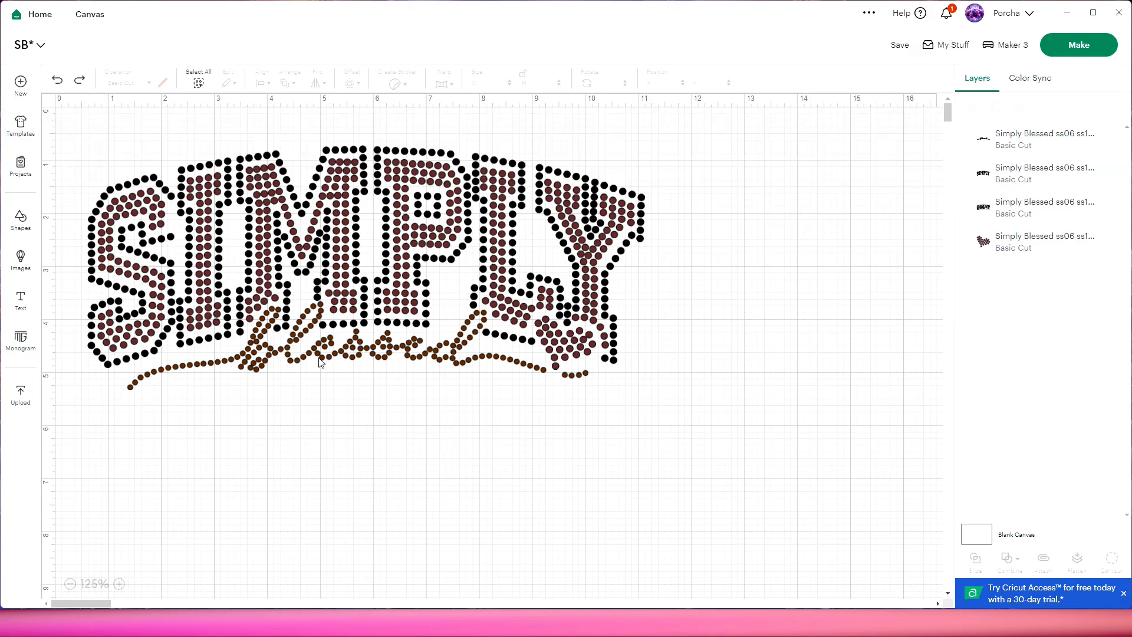
Weld the heart layer together with the maroon fill layer of the SIMPLY lettering
{"action": "left_click", "coordinate": [995, 253]}
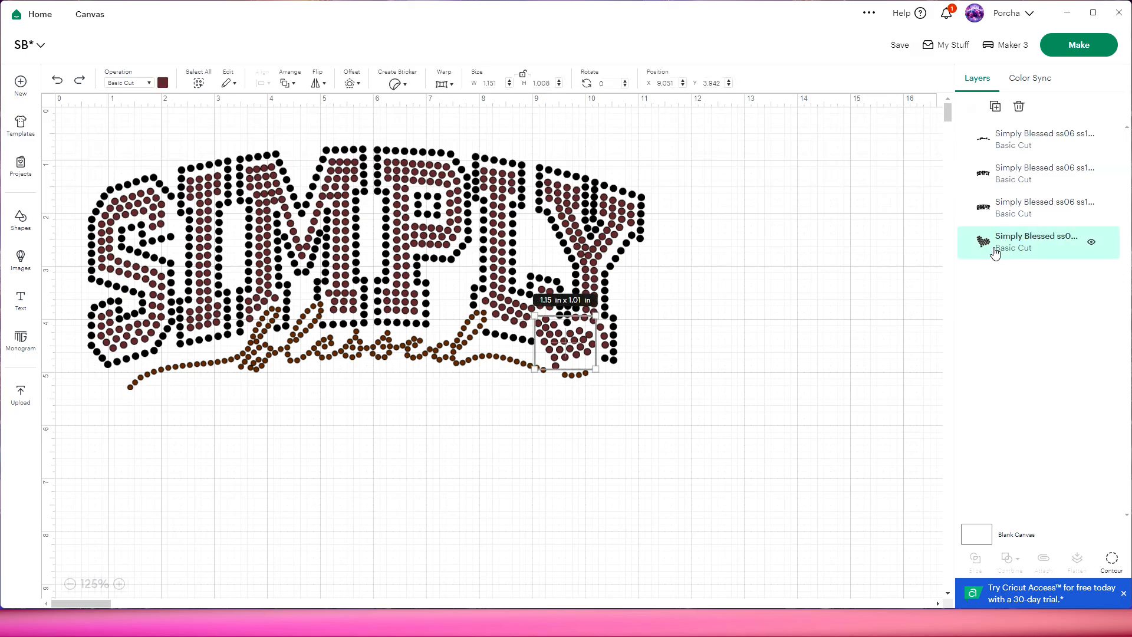
{"action": "left_click", "coordinate": [1011, 180], "text": "shift"}
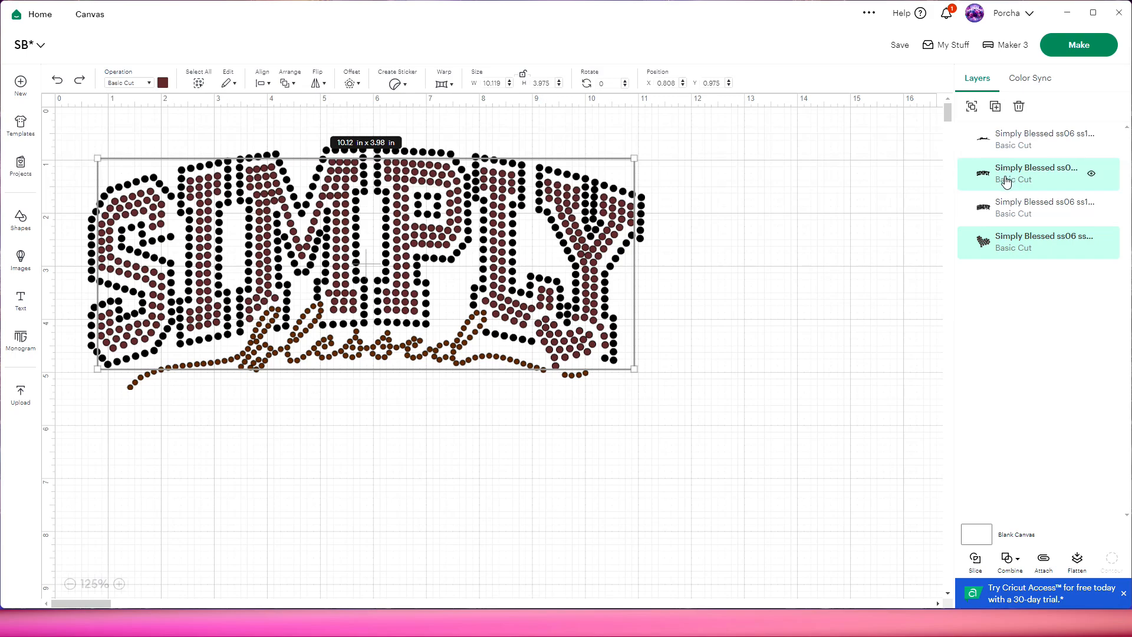
{"action": "left_click", "coordinate": [1019, 559]}
{"action": "left_click", "coordinate": [1030, 434]}
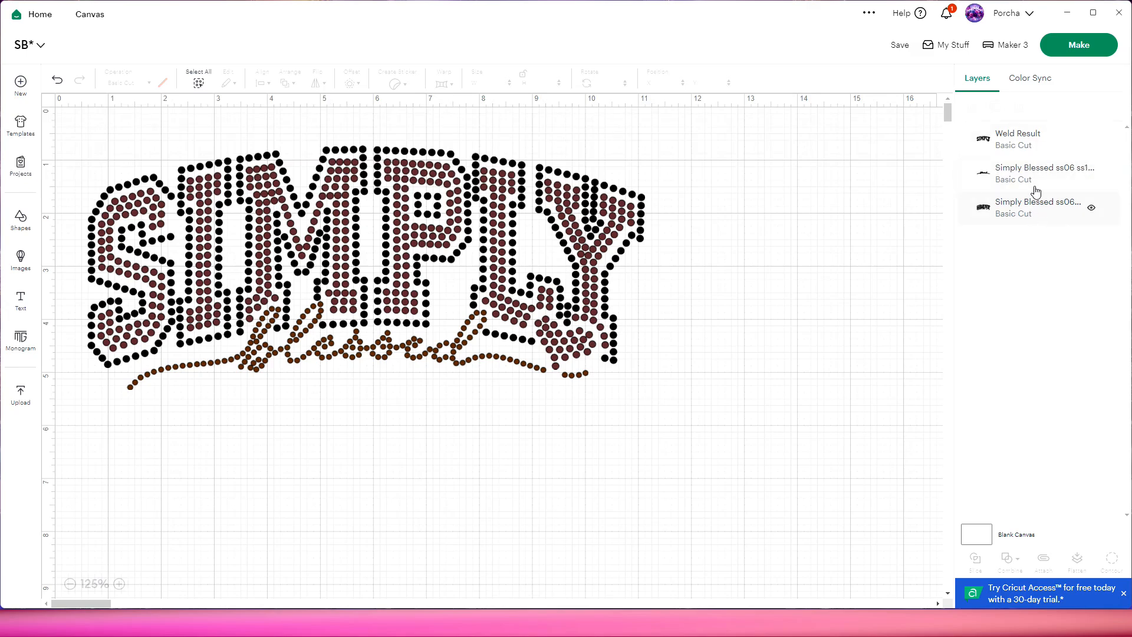
Send the project to cut preparation and space out the outline, fill and "blessed" pieces on the 12 in x 12 in mat
{"action": "left_click", "coordinate": [1070, 52]}
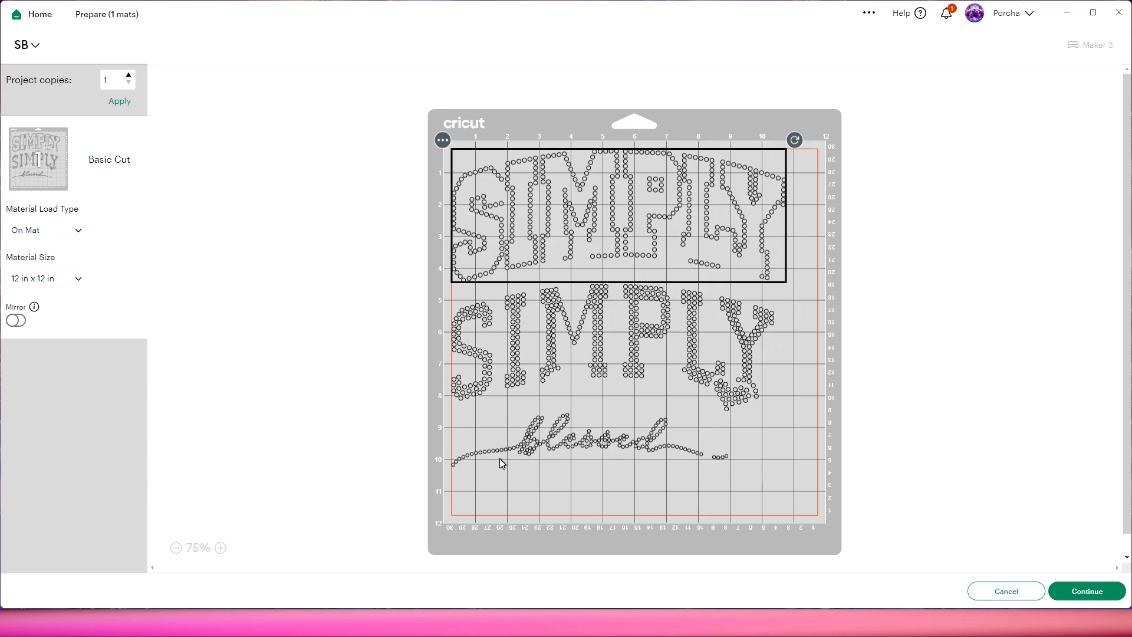
{"action": "left_click_drag", "start_coordinate": [572, 445], "coordinate": [578, 448]}
{"action": "mouse_move", "coordinate": [591, 331]}
{"action": "left_mouse_down"}
{"action": "mouse_move", "coordinate": [605, 334]}
{"action": "mouse_move", "coordinate": [593, 339]}
{"action": "left_mouse_up"}
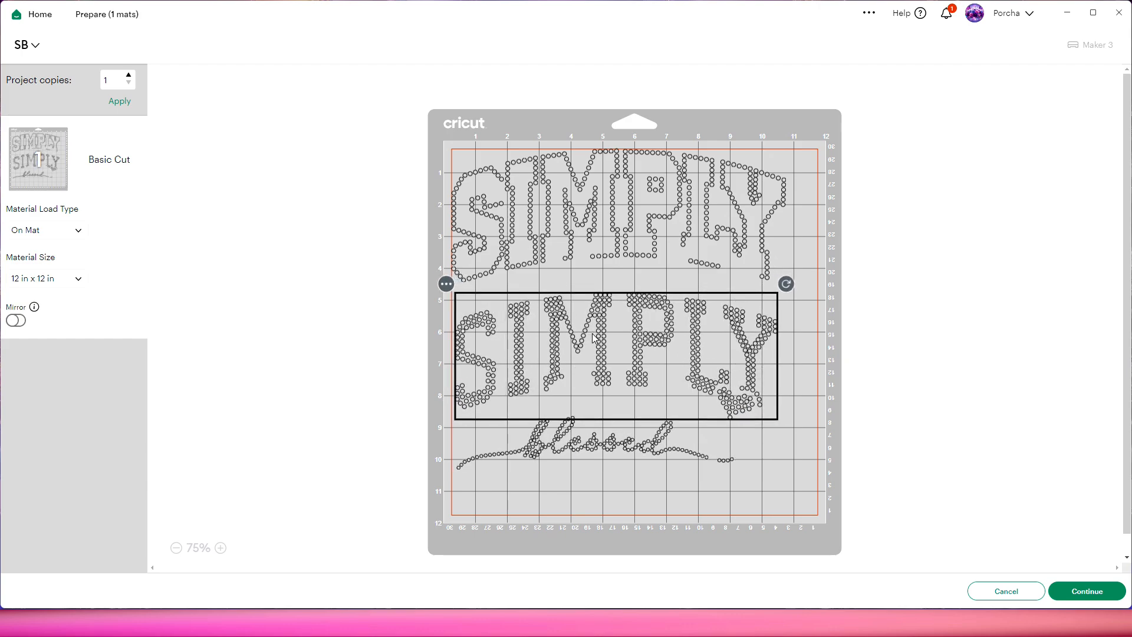
{"action": "left_click_drag", "start_coordinate": [592, 200], "coordinate": [597, 203]}
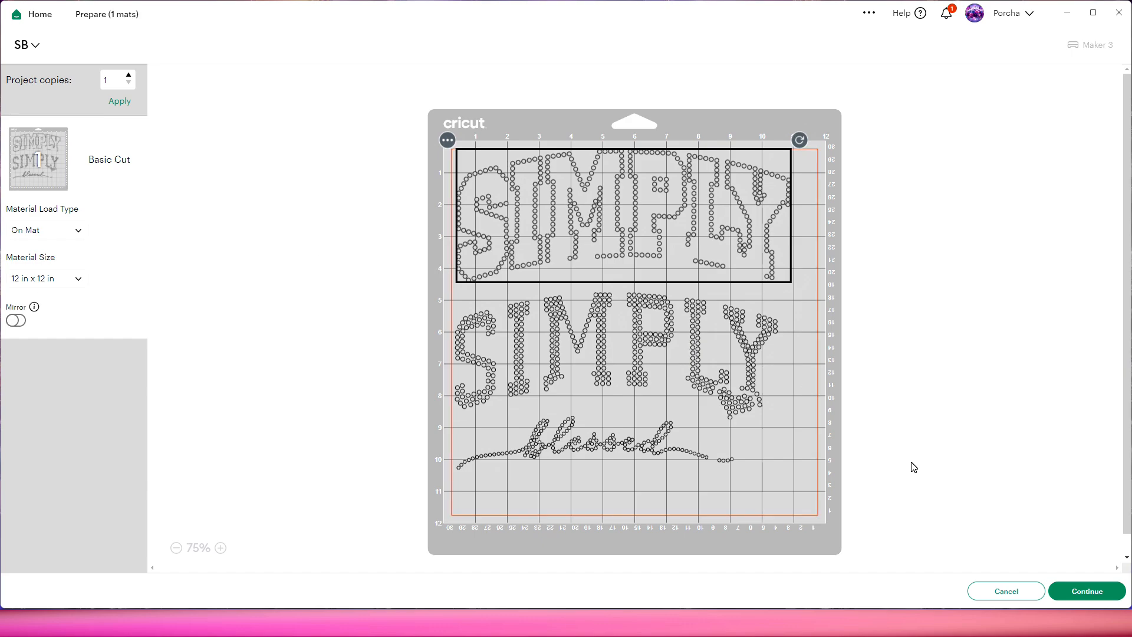
Continue to the cut setup and choose Rhinestone Template as the base material
{"action": "left_click", "coordinate": [1088, 592]}
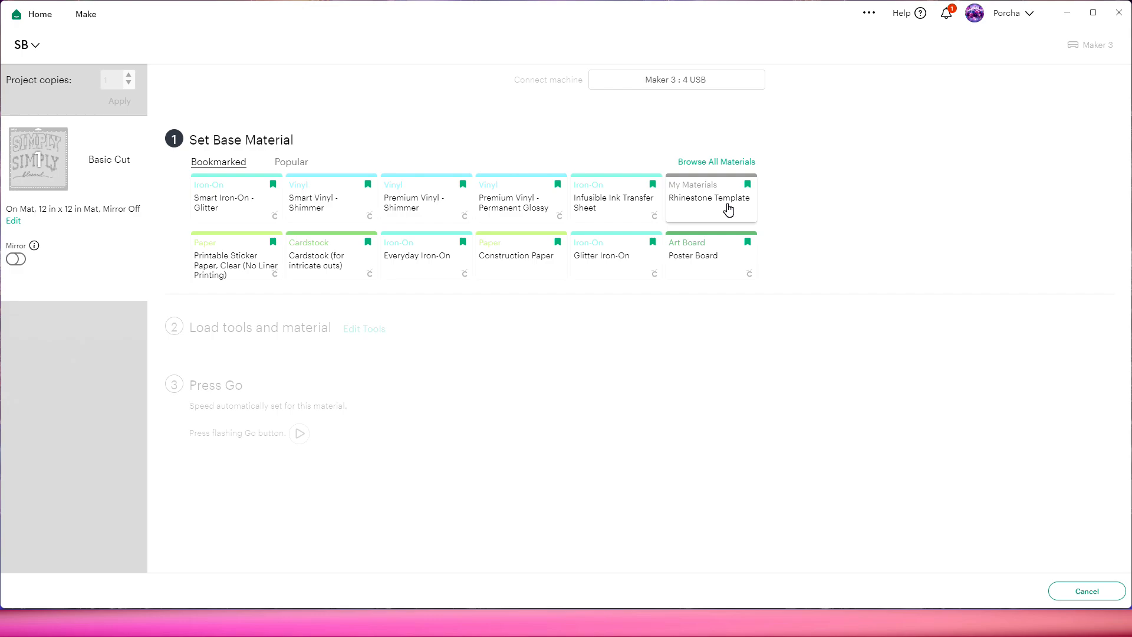
{"action": "left_click", "coordinate": [699, 211]}
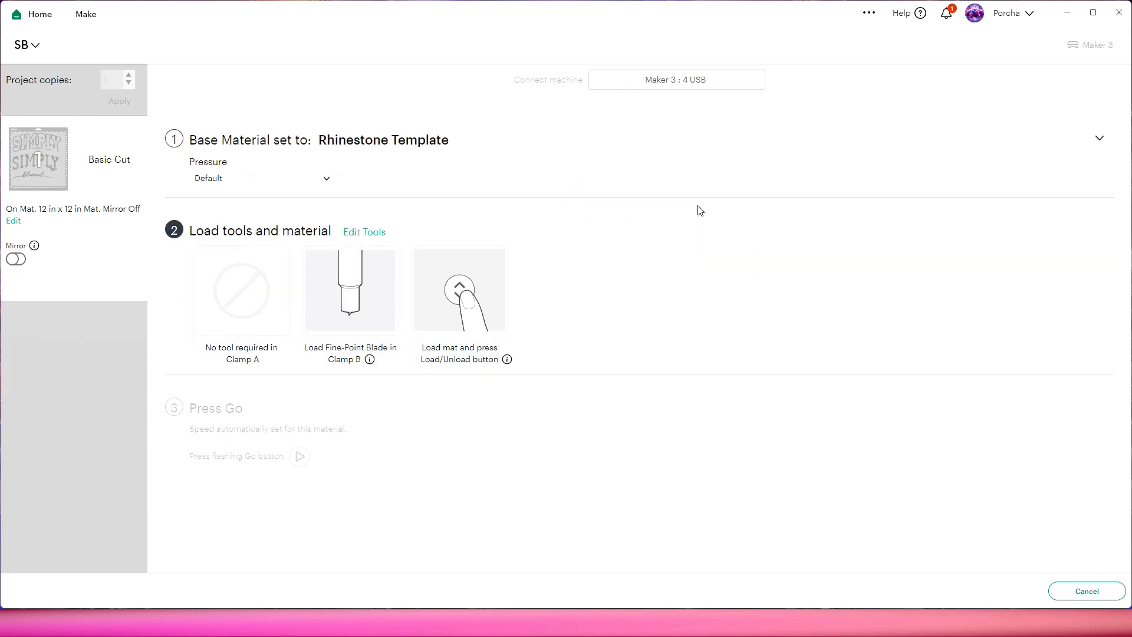